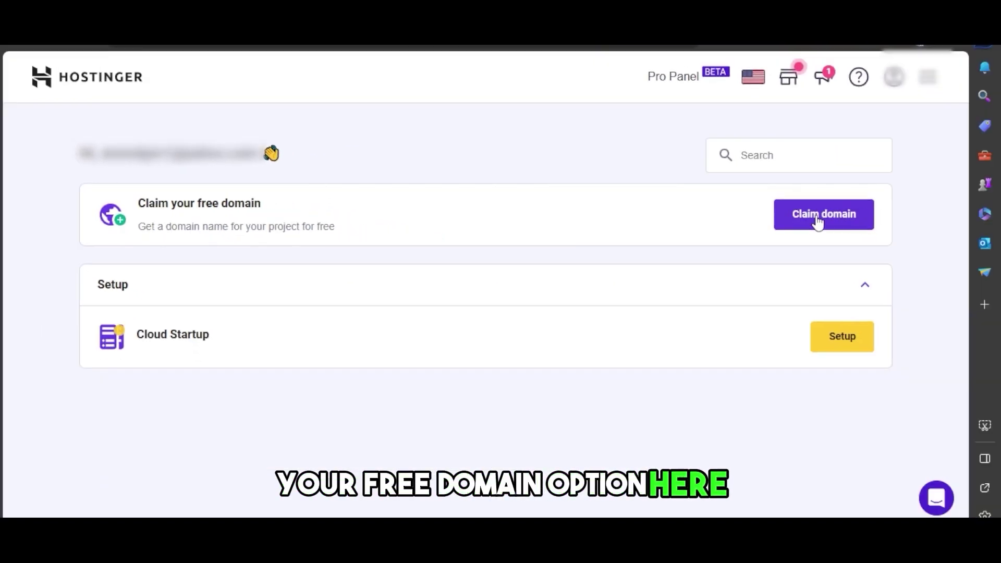
Step: Begin claiming the free Hostinger domain with the name Swaycloset and the .com ending
left_click(816, 219)
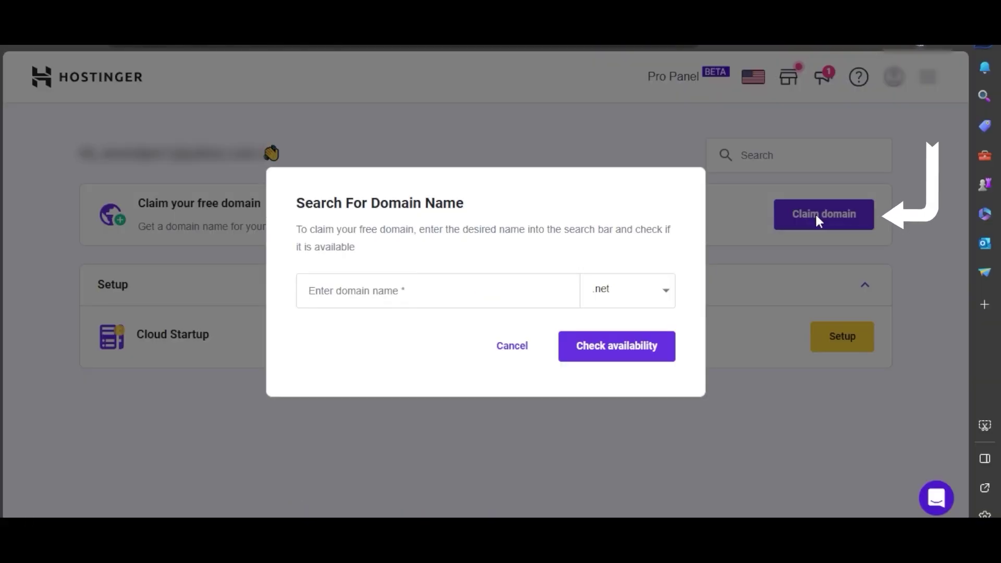
left_click(376, 290)
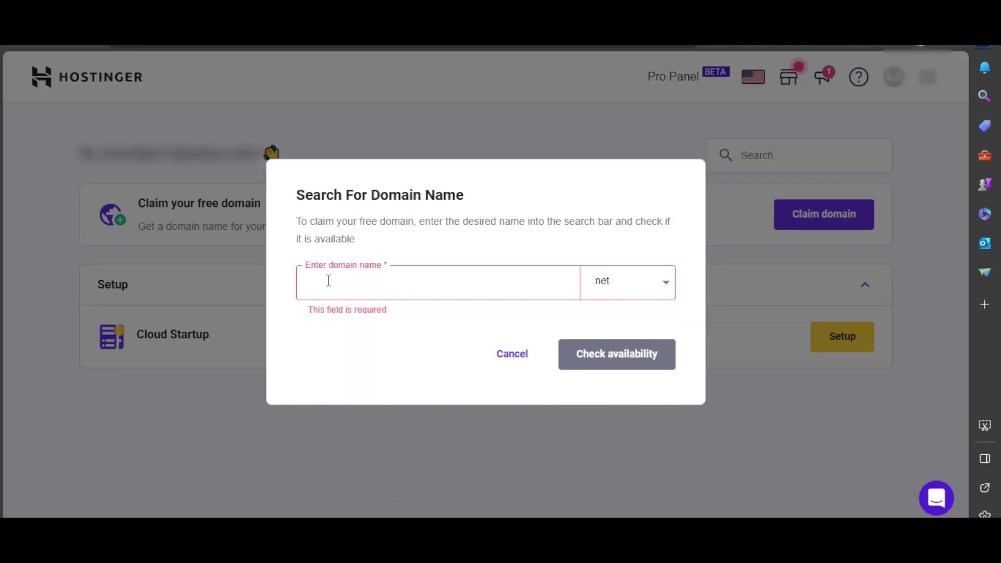
type("Swaycloset")
left_click(663, 282)
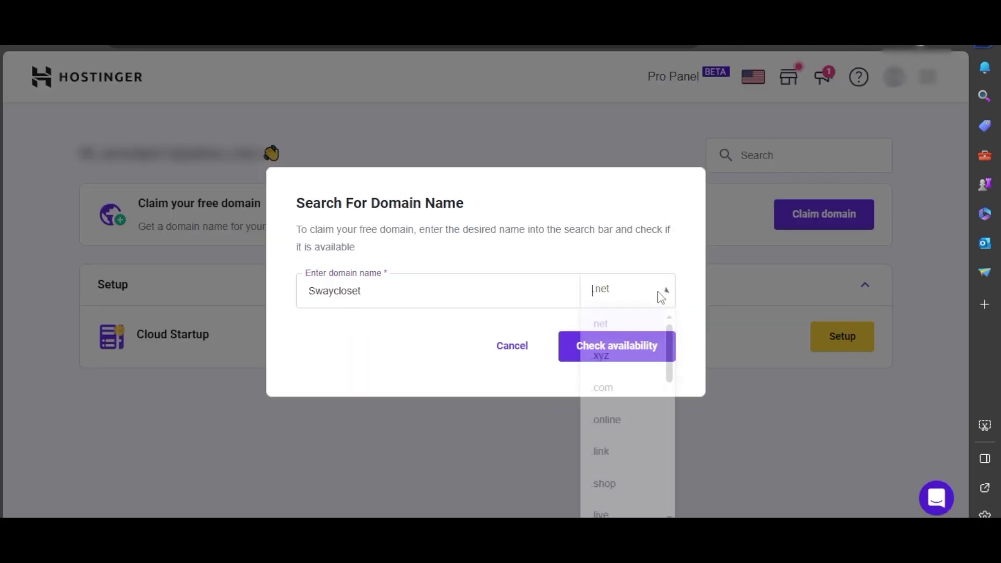
mouse_move(668, 220)
left_mouse_down()
mouse_move(667, 258)
mouse_move(670, 212)
left_mouse_up()
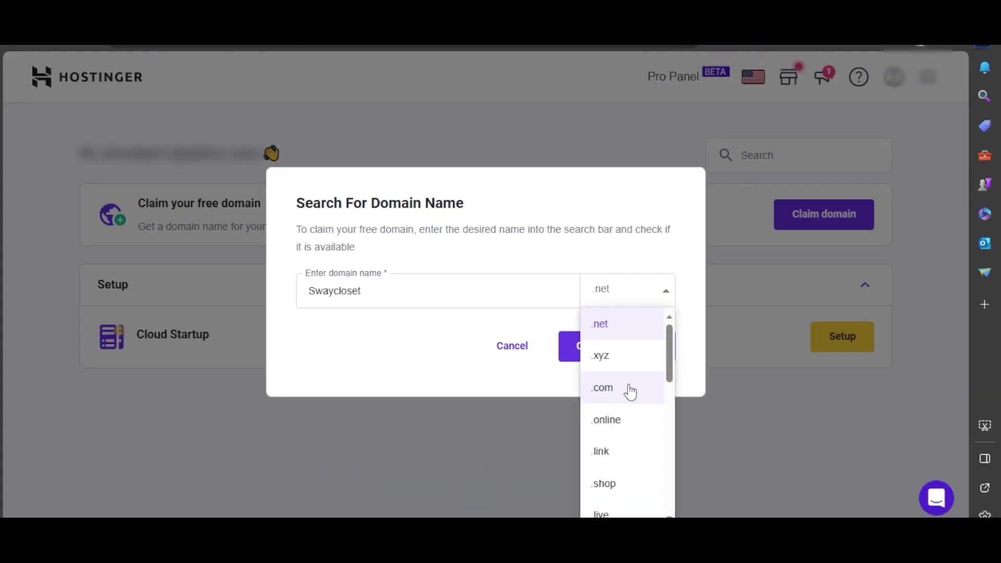
left_click(630, 391)
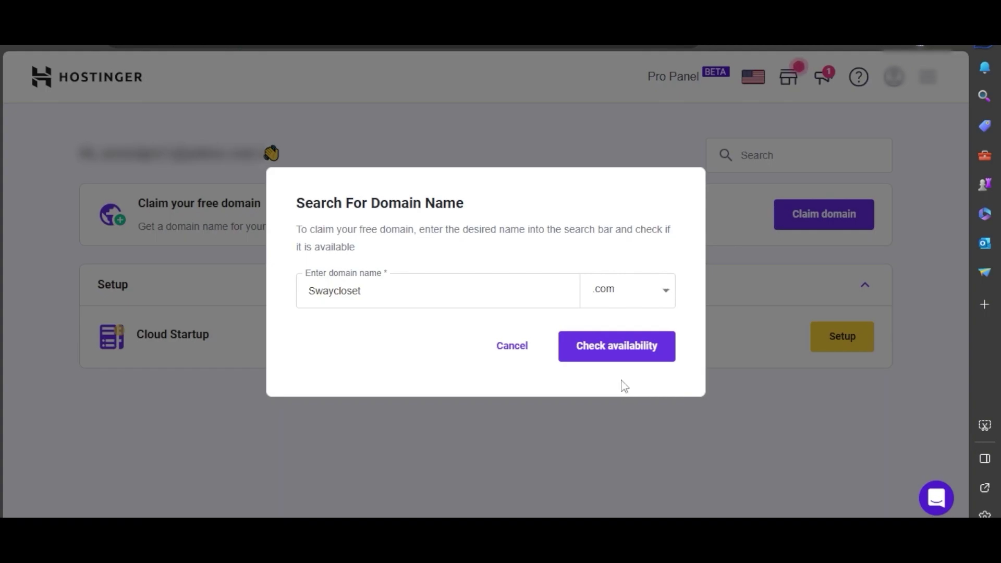
Step: Check swaycloset.com availability, retrying after the network error, and claim it for free
left_click(617, 360)
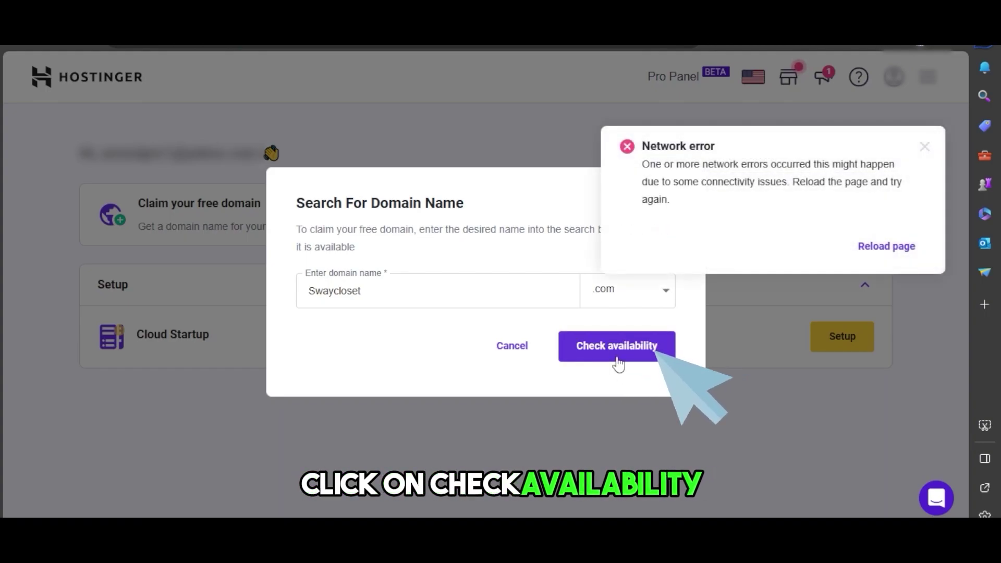
left_click(617, 360)
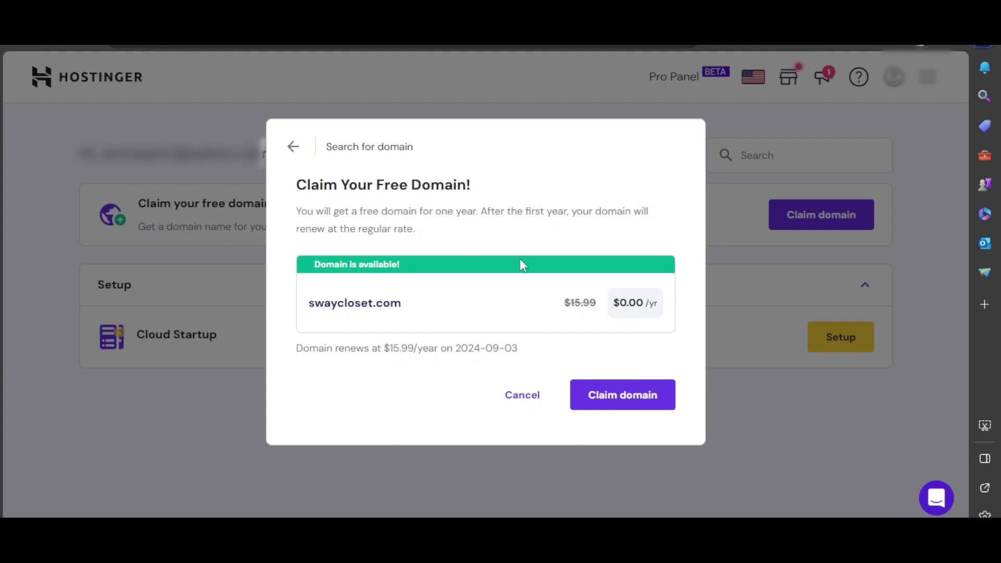
left_click(640, 397)
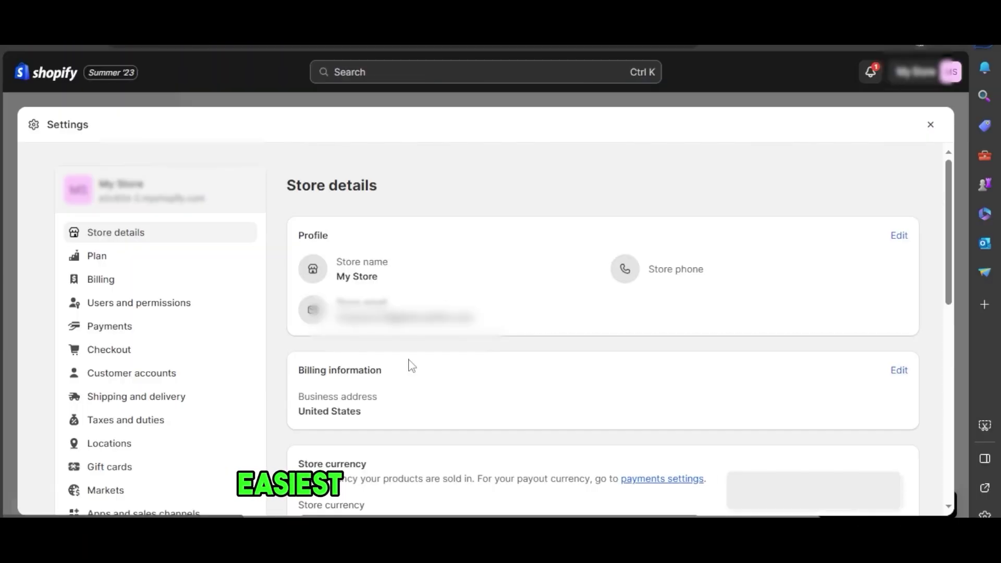
Step: Scroll the Shopify Settings sidebar and open the Domains page
left_click_drag(953, 222, 953, 267)
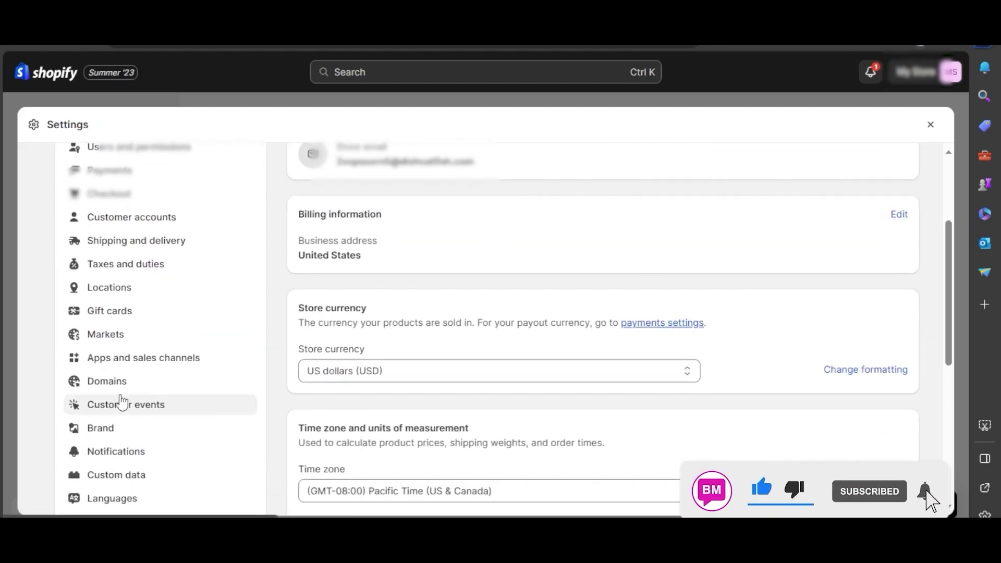
left_click(100, 390)
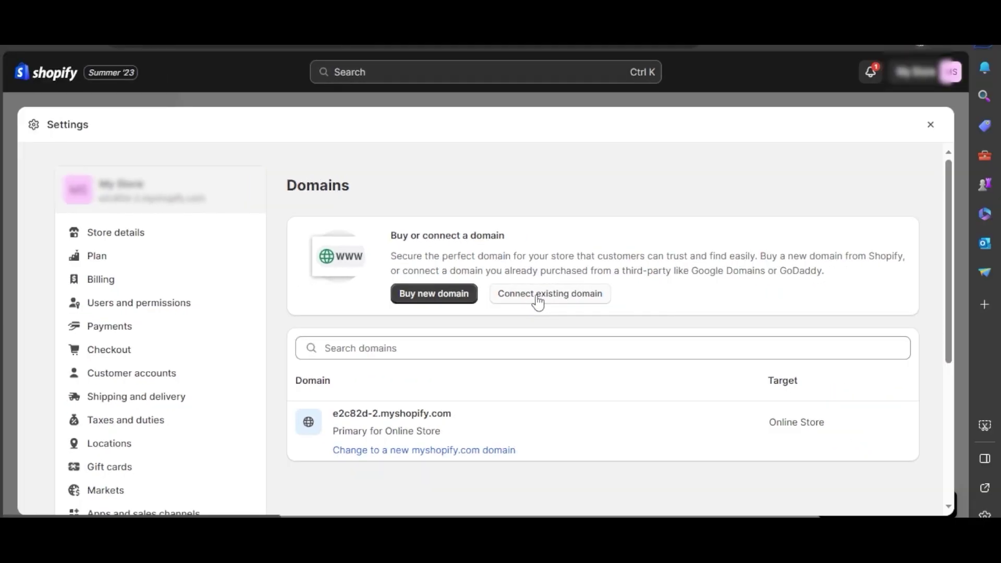
Step: Try connecting swaycloset.com to Shopify as an existing domain
left_click(538, 302)
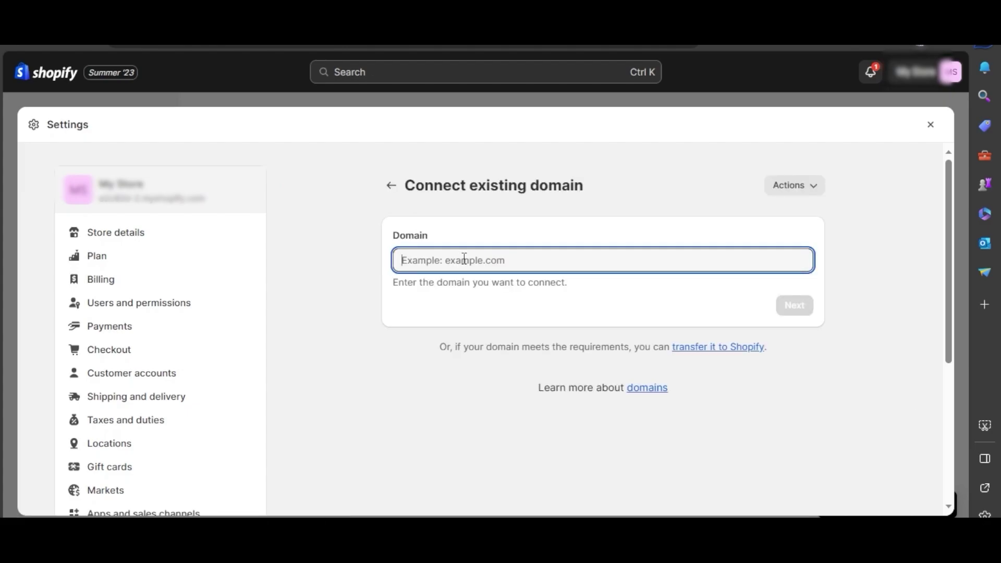
type("swaycloset.com")
left_click(795, 306)
Step: Review the still-available-to-buy result and close Settings back to the home dashboard
scroll(805, 193, "down", 3)
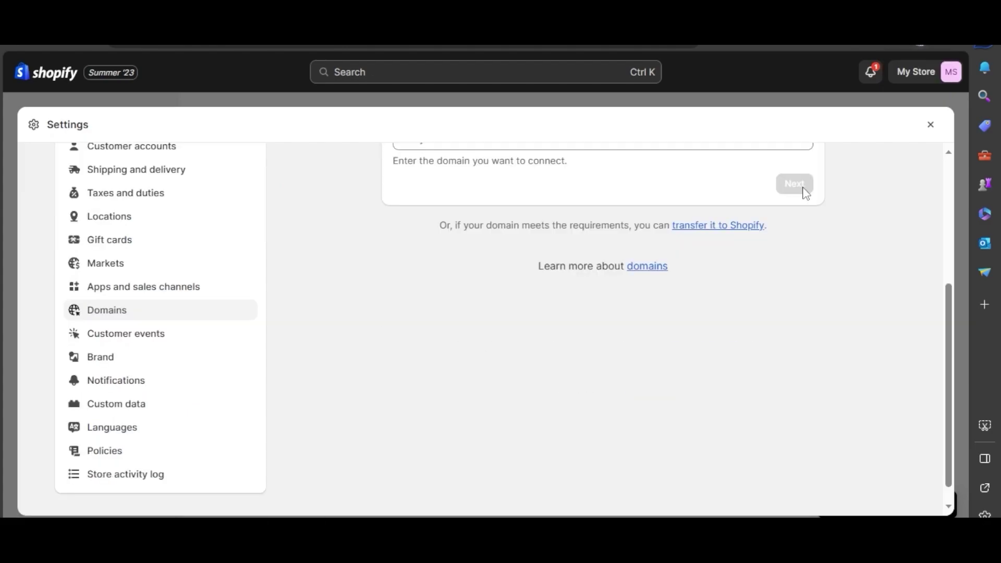
scroll(950, 318, "up", 1)
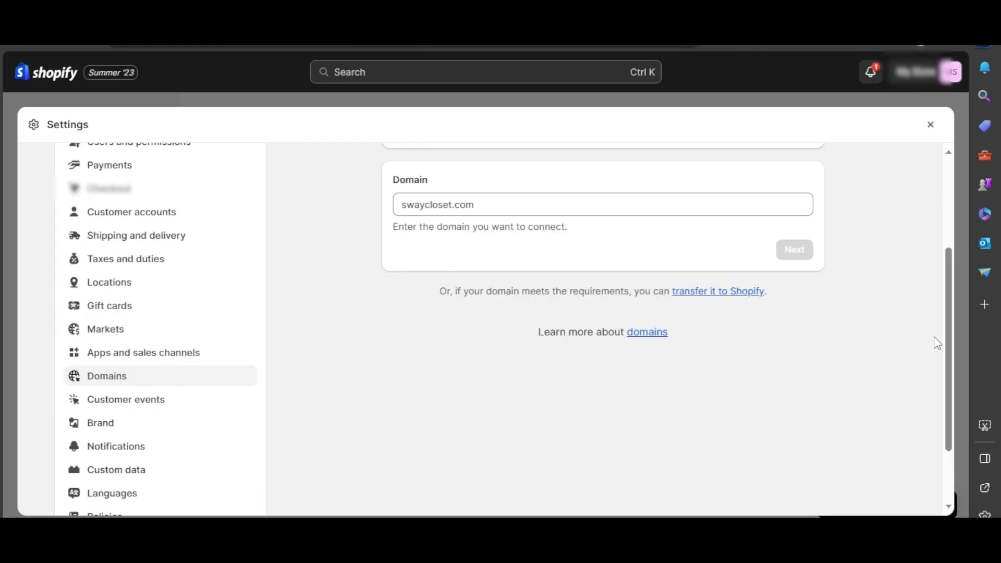
scroll(952, 348, "up", 1)
scroll(938, 260, "up", 2)
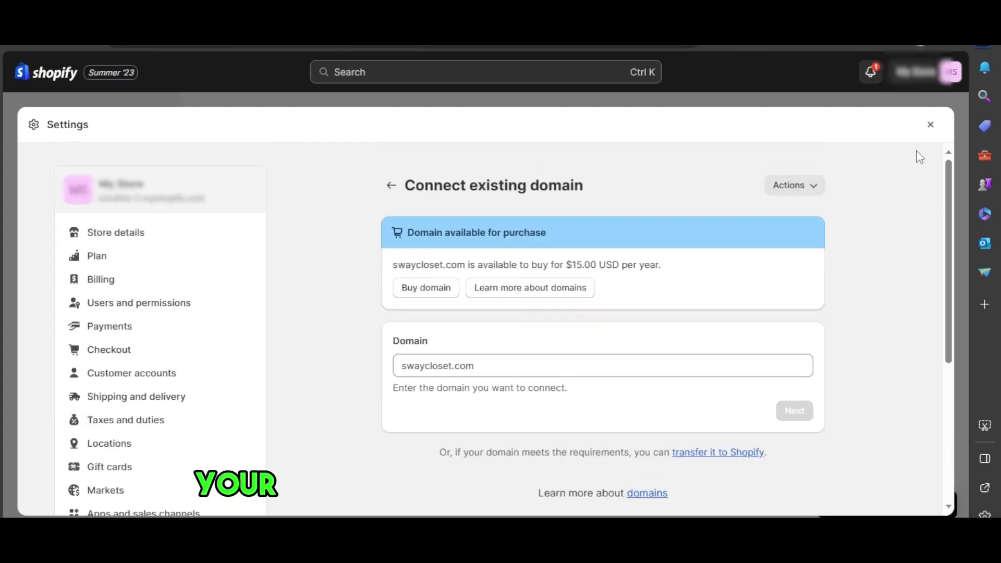
left_click(931, 126)
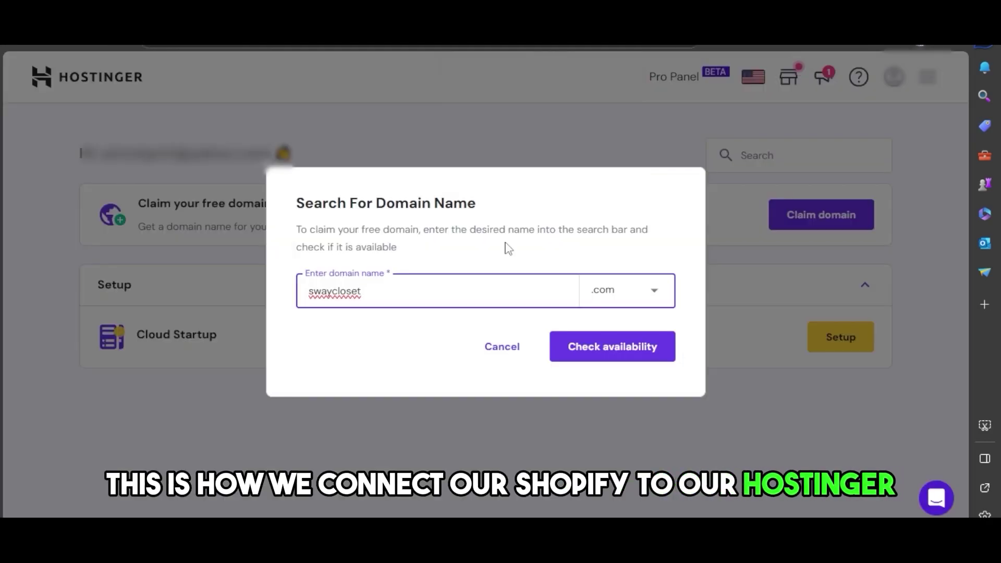
Step: Reopen Shopify Settings and return to the Domains page listing only myshopify.com
left_click(58, 508)
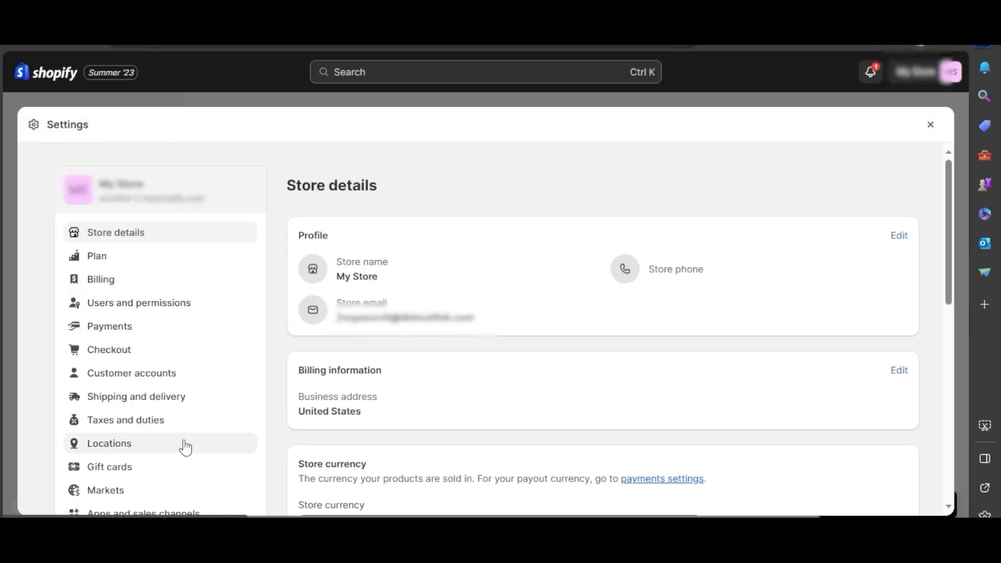
left_click_drag(946, 206, 946, 278)
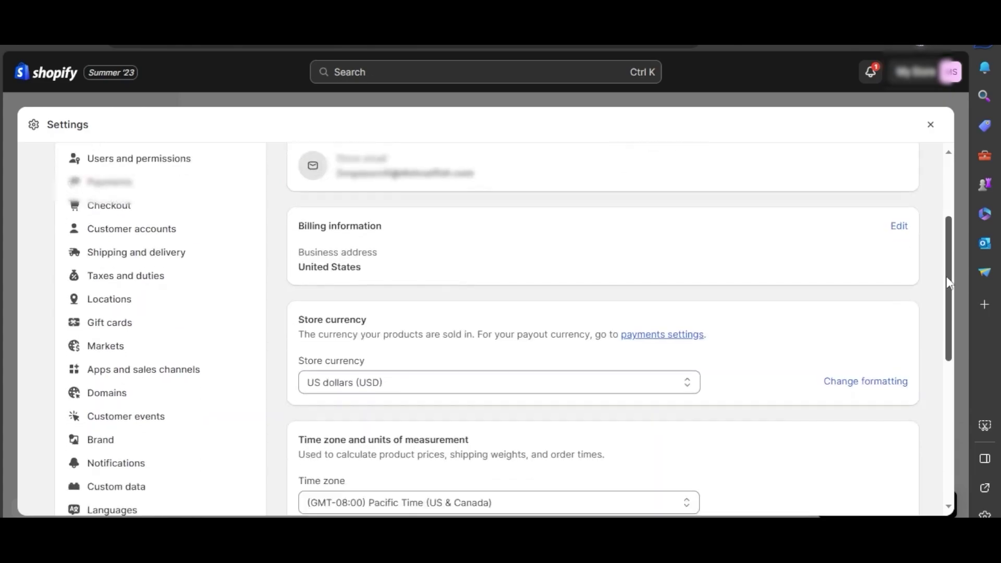
key("Escape")
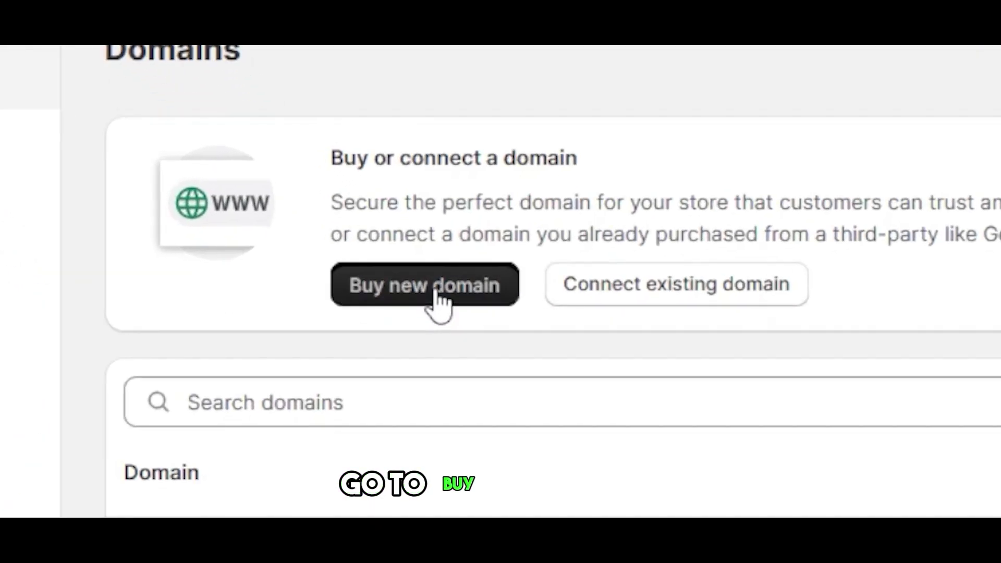
Step: Search Buy new domain for swaycloset.com, finding it available at $15.00 a year
left_click(438, 292)
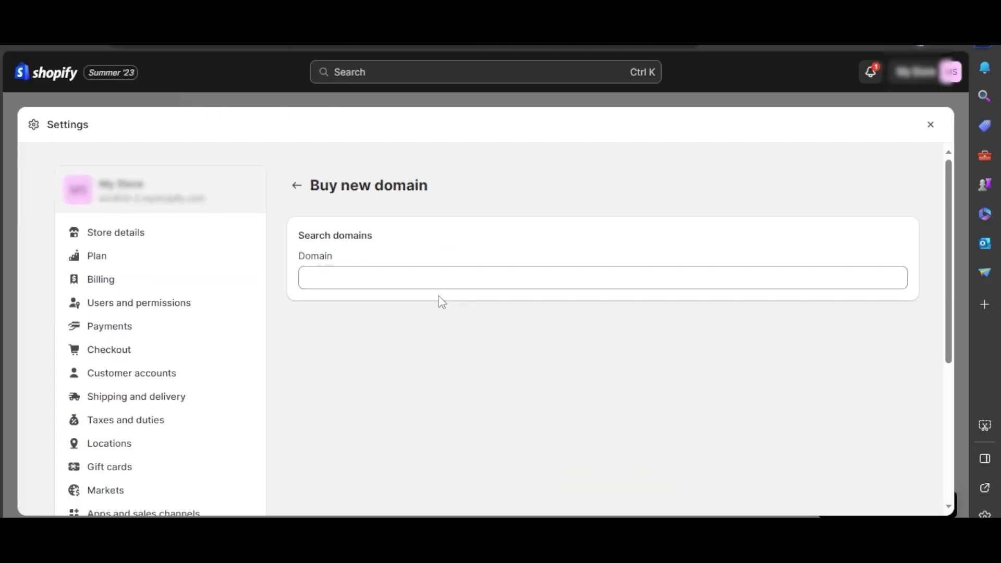
left_click(412, 271)
type("swaycloset.com")
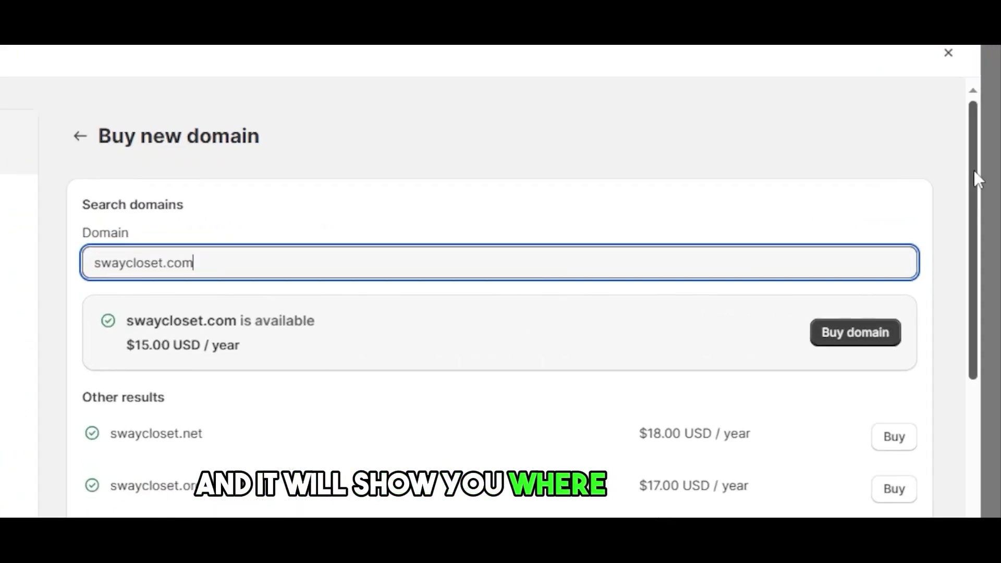
left_click_drag(974, 170, 971, 320)
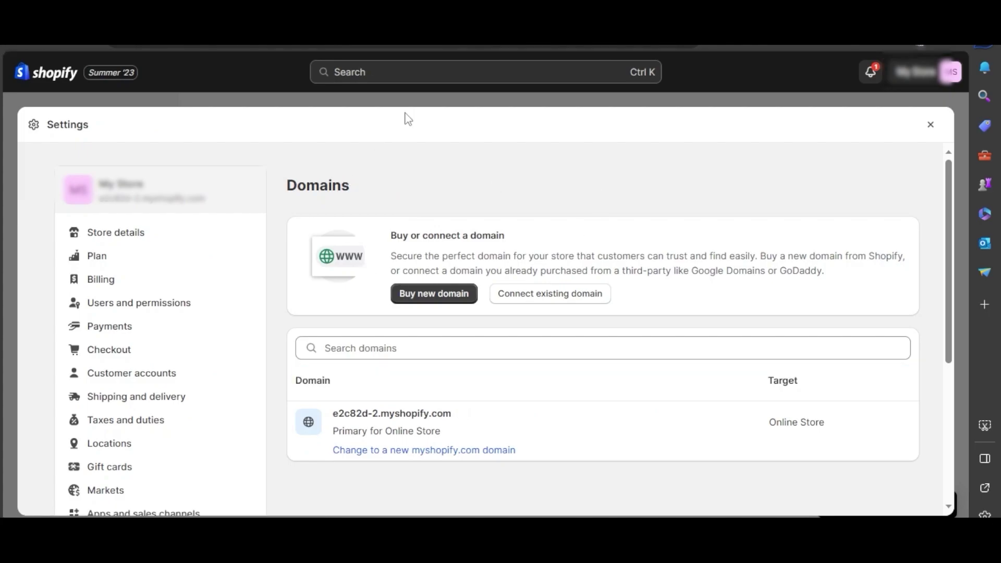
Step: Close the Settings modal to reach the home dashboard with 0 of 9 setup tasks
left_click(930, 124)
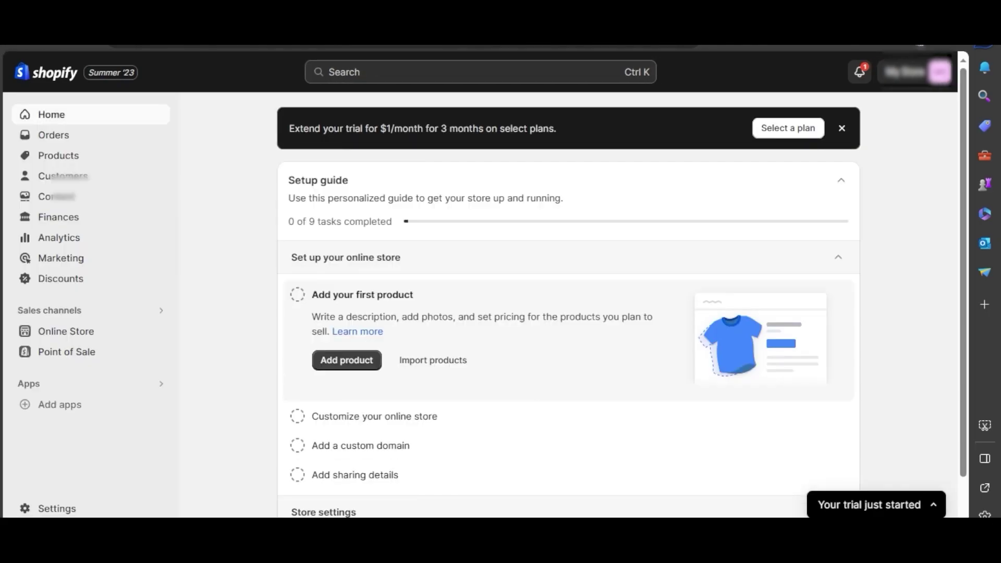